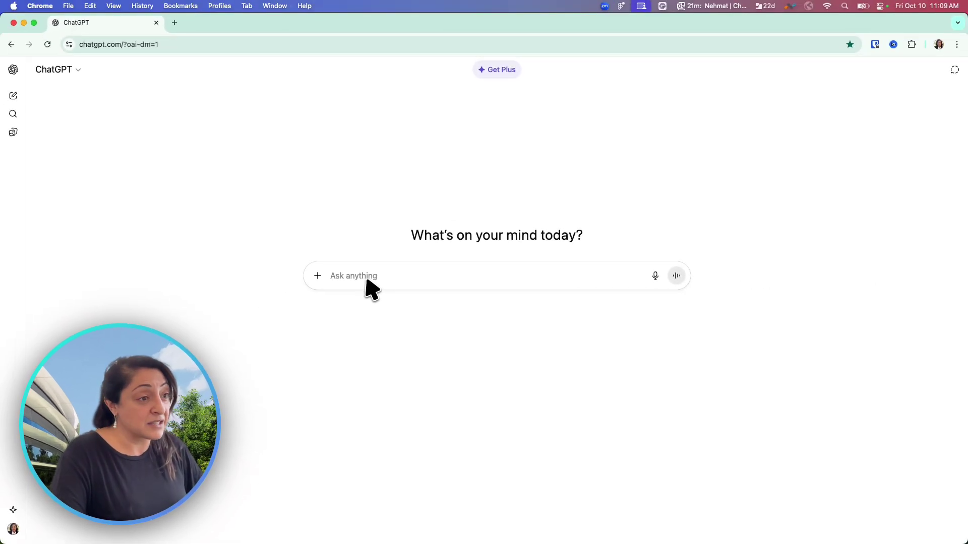
Send a Figma-tagged prompt for a workshop template for brainstorming between UX and PM on a new feature
type("Figma")
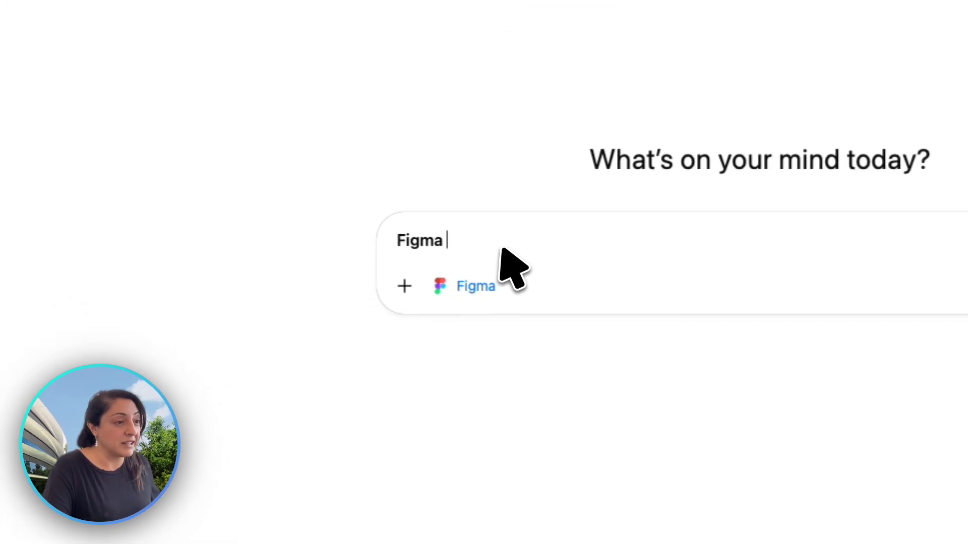
mouse_move(456, 285)
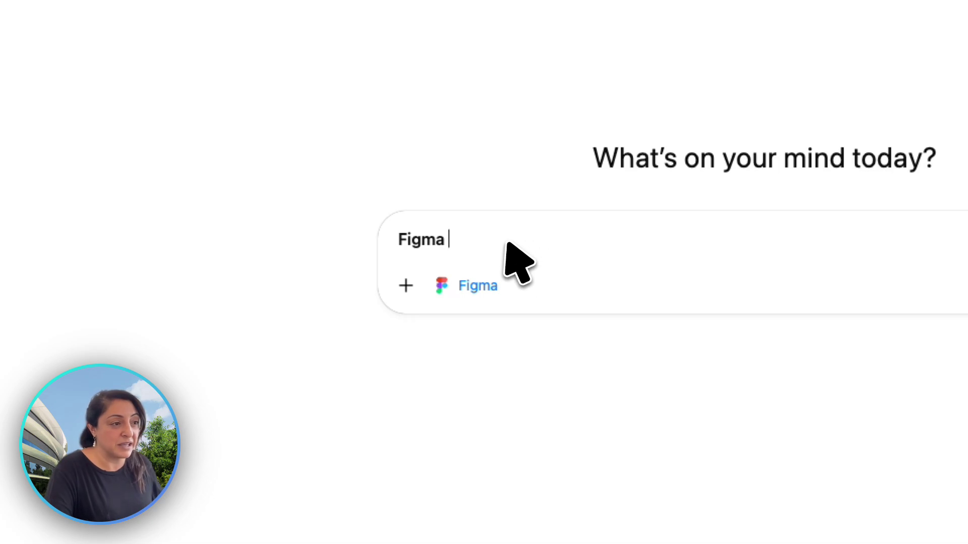
type("sta")
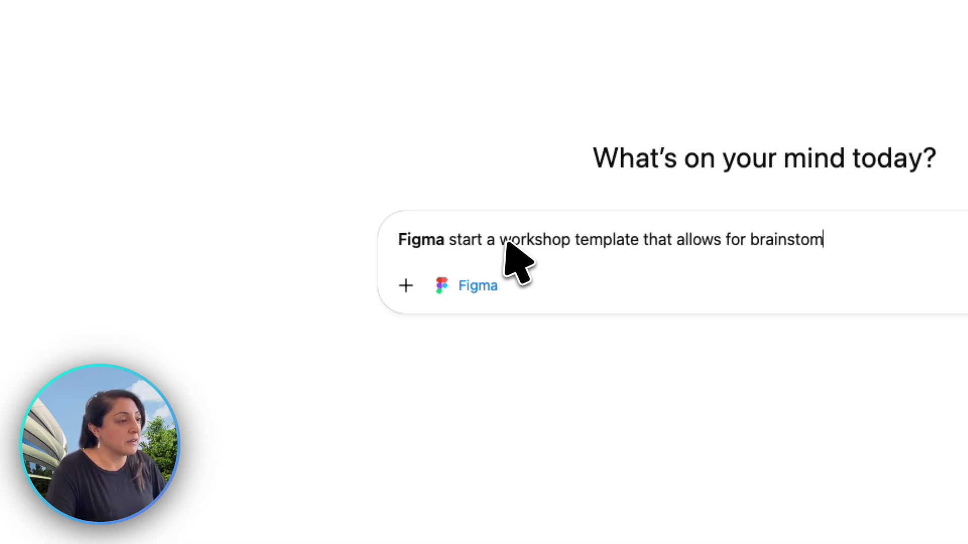
key("BackSpace")
type("rming between UX and P")
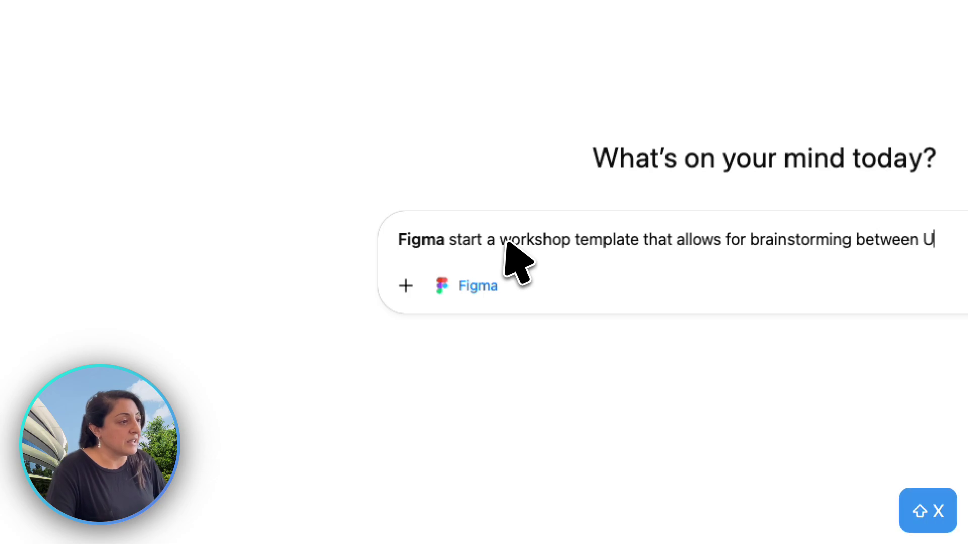
type("M on")
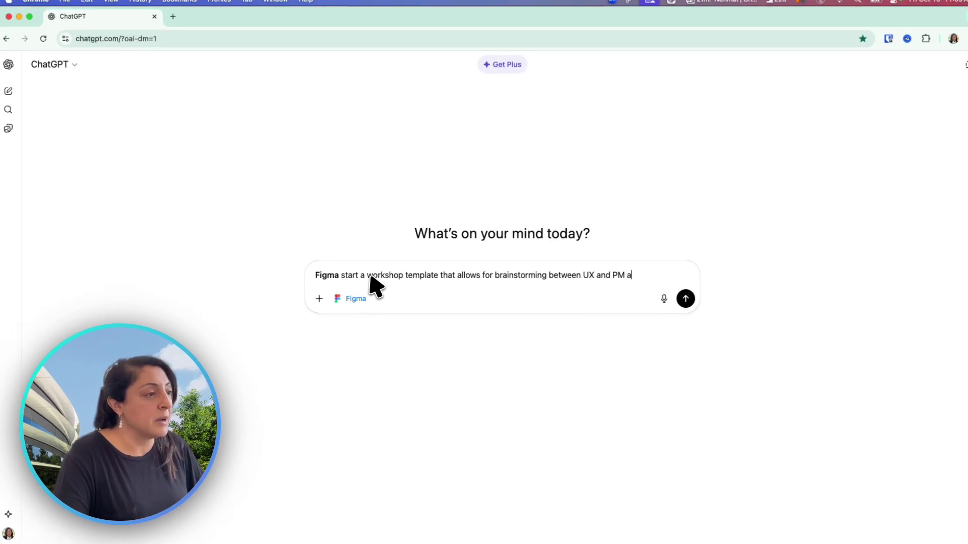
type(" a new fe")
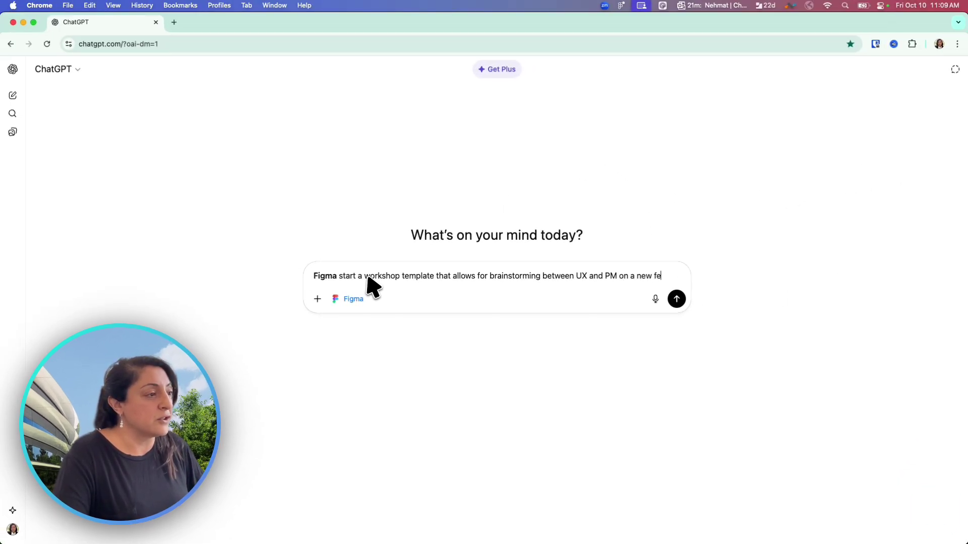
type("ature")
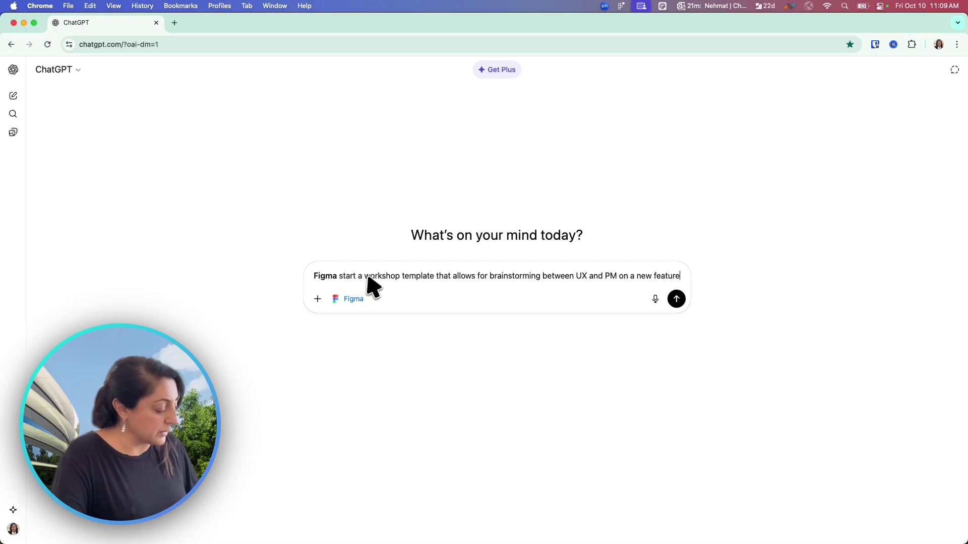
key("Return")
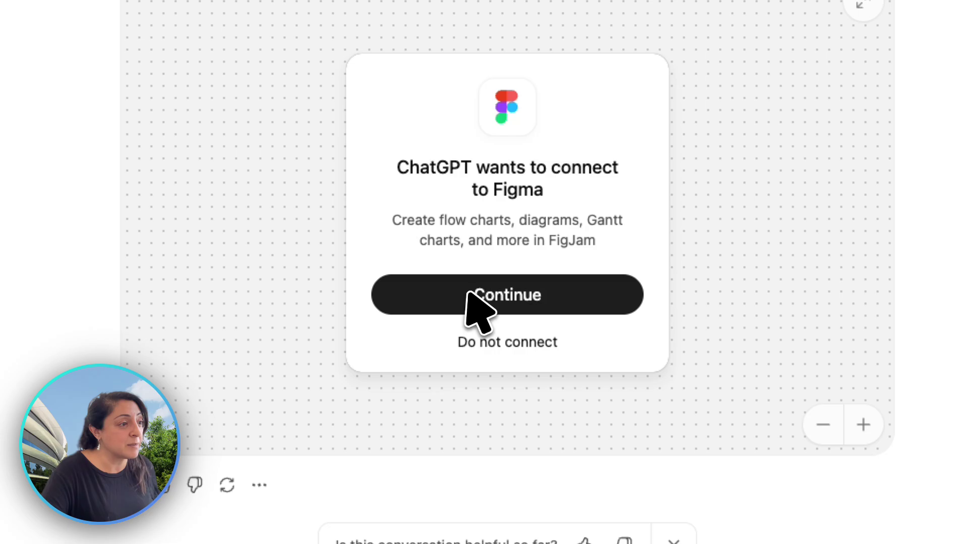
Connect ChatGPT to the Figma account, granting access with Agree & Allow Access
left_click(470, 292)
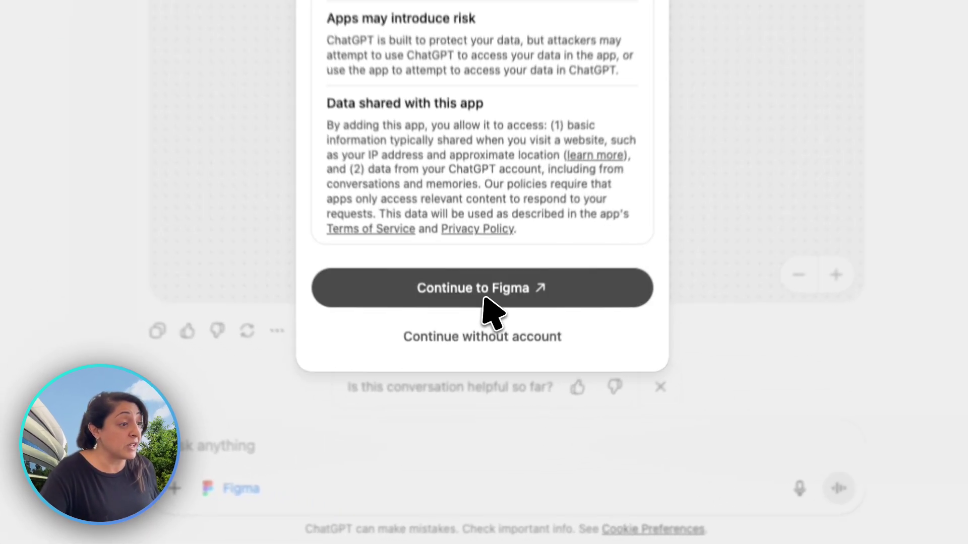
left_click(485, 411)
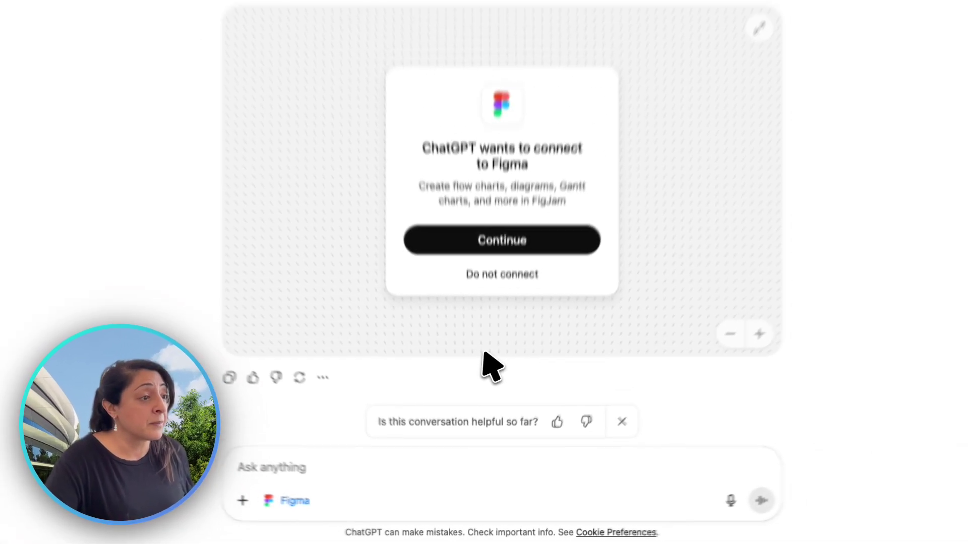
left_click(502, 240)
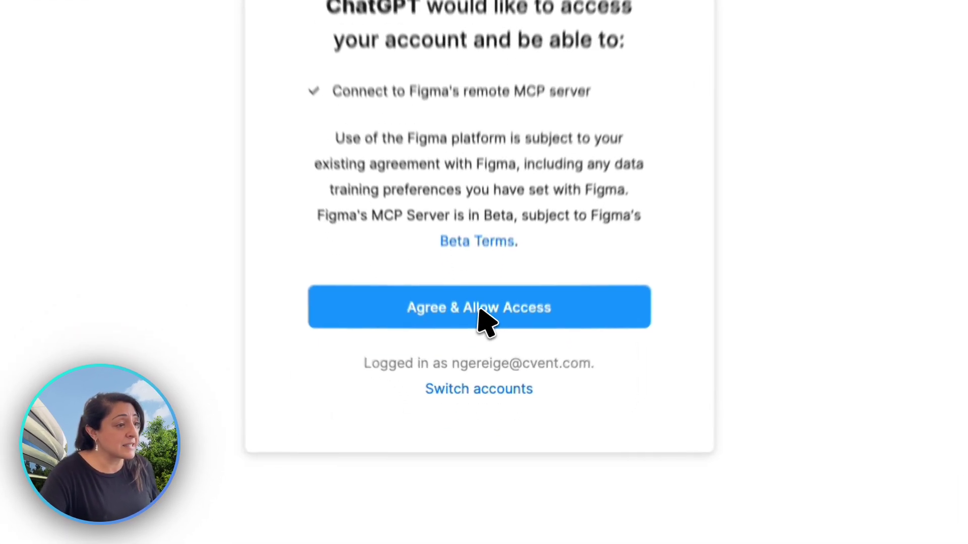
left_click(480, 310)
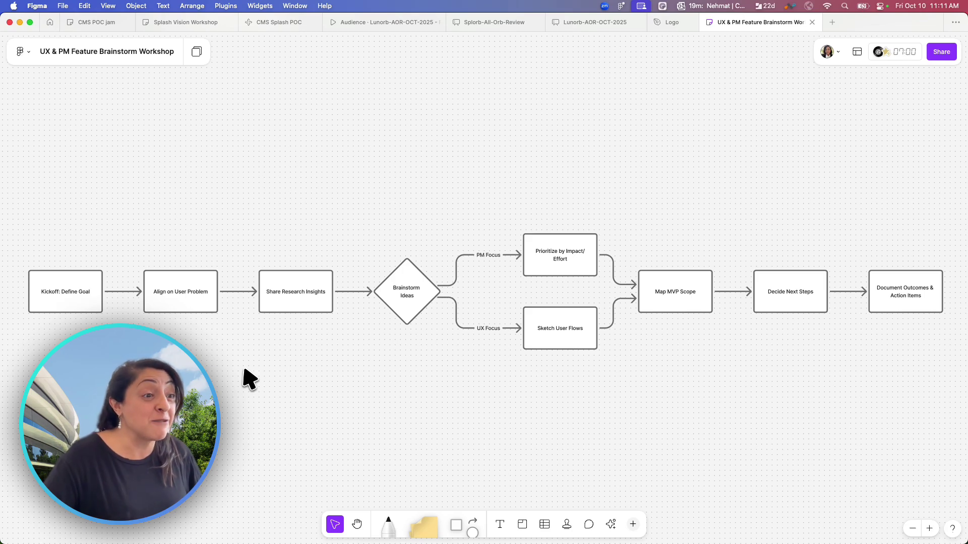
Review the workshop flowchart in FigJam and select the Brainstorm Ideas diamond
scroll(479, 320, "down", 3)
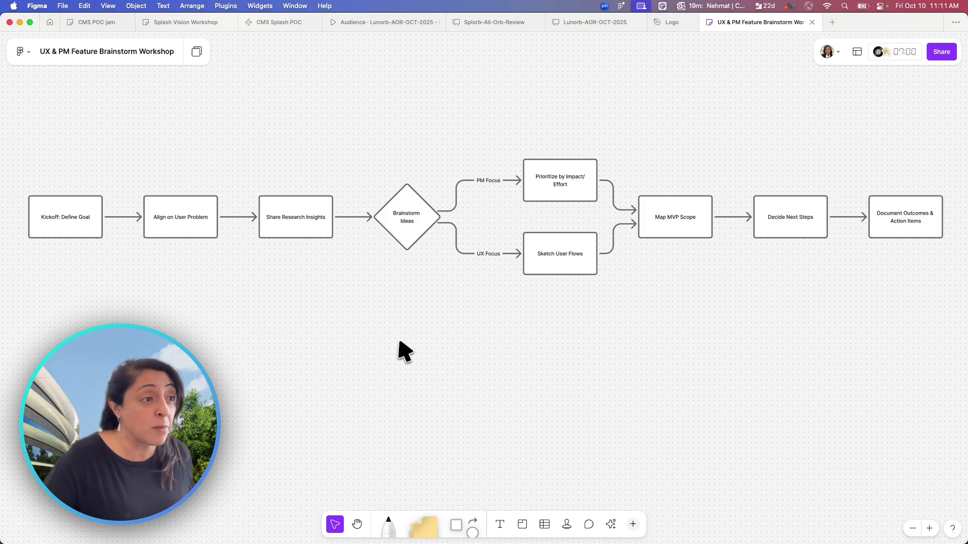
scroll(397, 349, "down", 2)
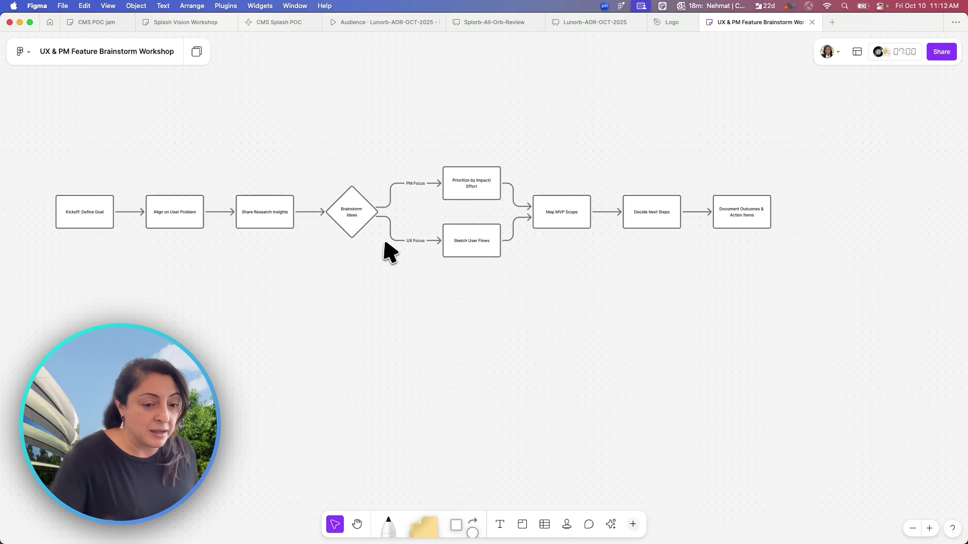
scroll(385, 252, "up", 5)
scroll(384, 244, "down", 2)
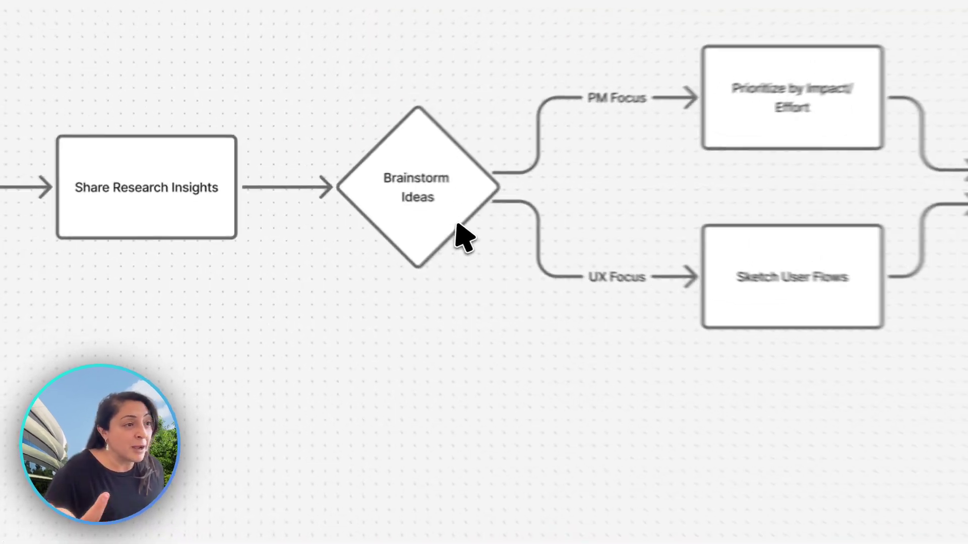
left_click(347, 210)
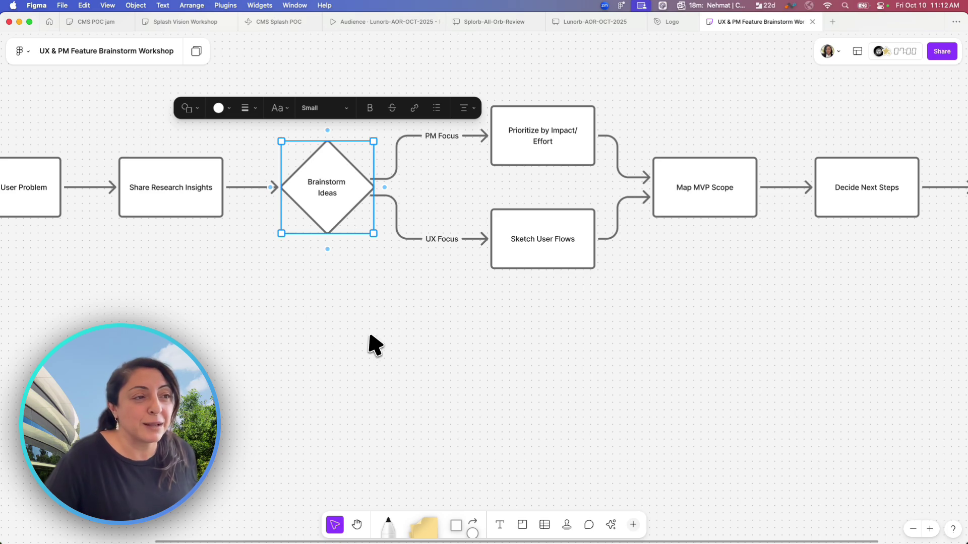
Return to the ChatGPT workshop conversation and scroll through the reply
key("super+Tab")
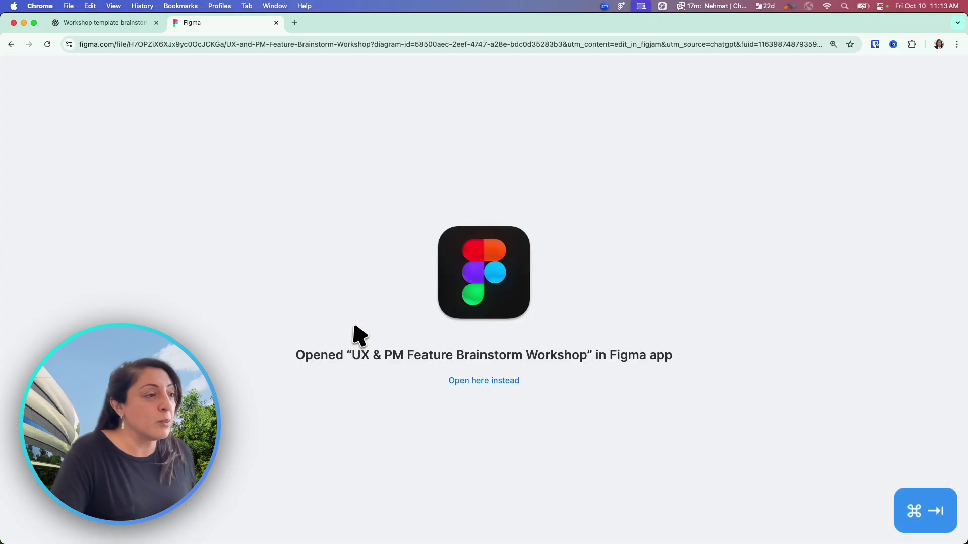
left_click(232, 40)
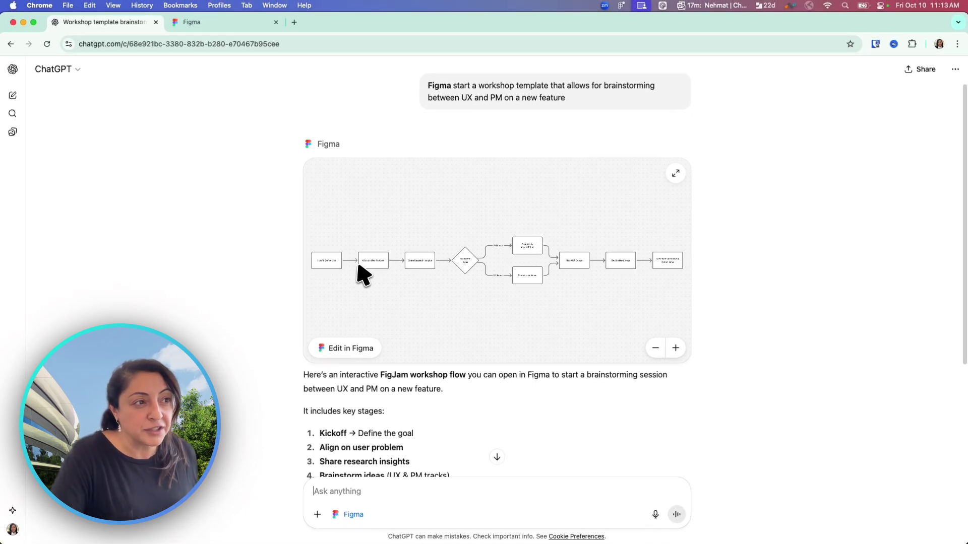
scroll(358, 277, "down", 5)
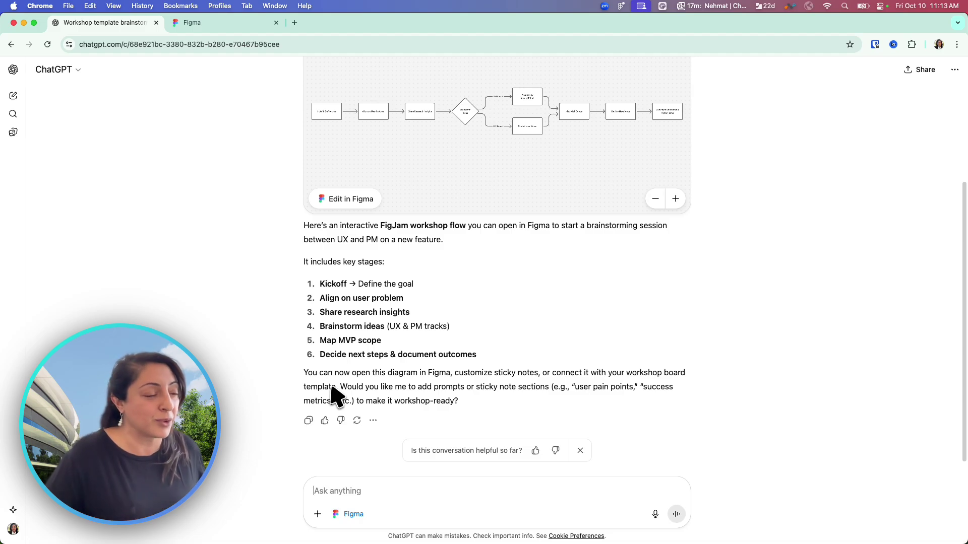
scroll(383, 469, "down", 1)
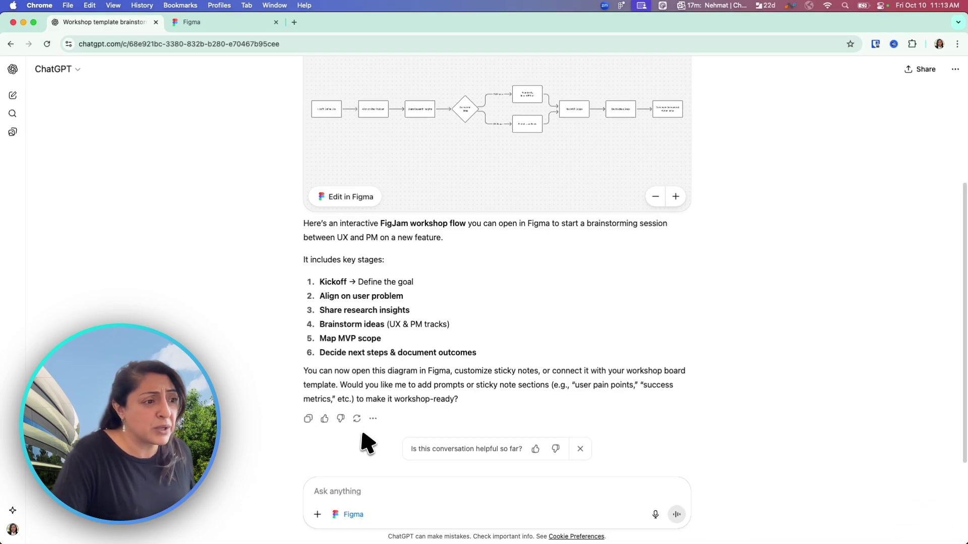
Send 'Add a workshop template from Figjam to this file' and begin replying to the layout offer
type("a")
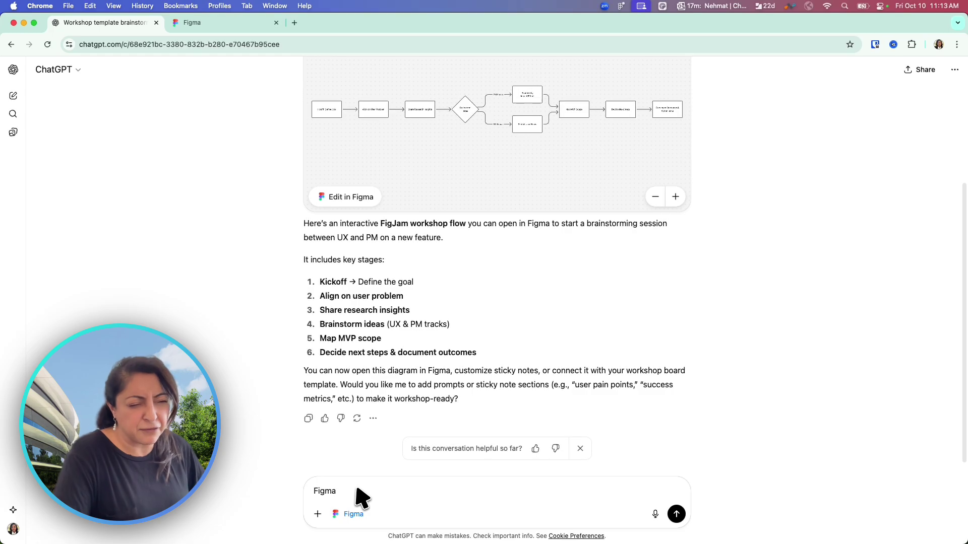
key("BackSpace")
key("BackSpace")
key("BackSpace")
key("BackSpace")
key("BackSpace")
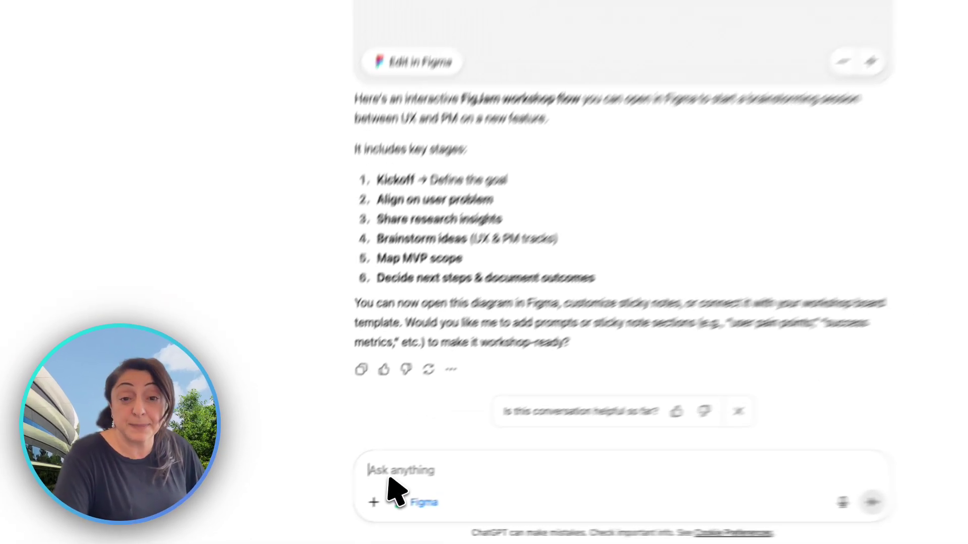
type("Add a work")
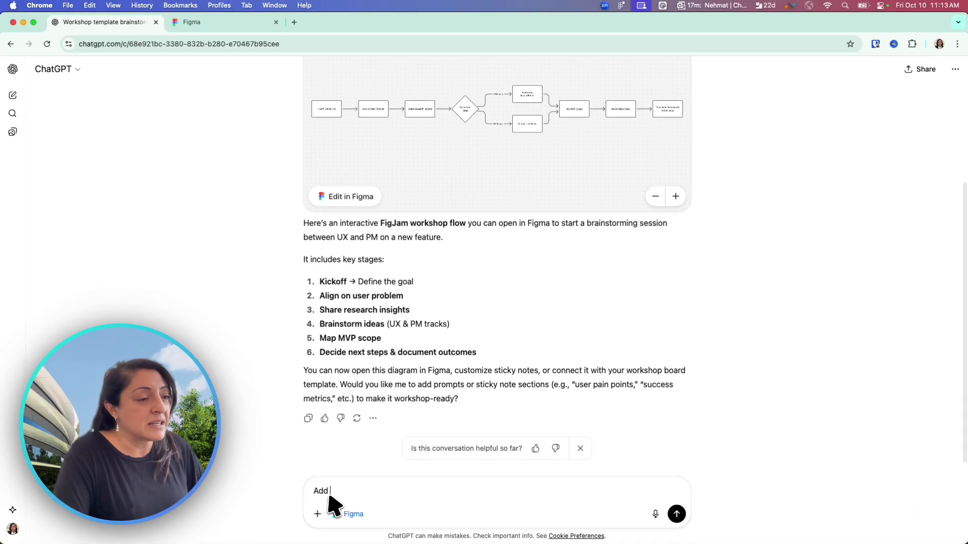
type("shop tem")
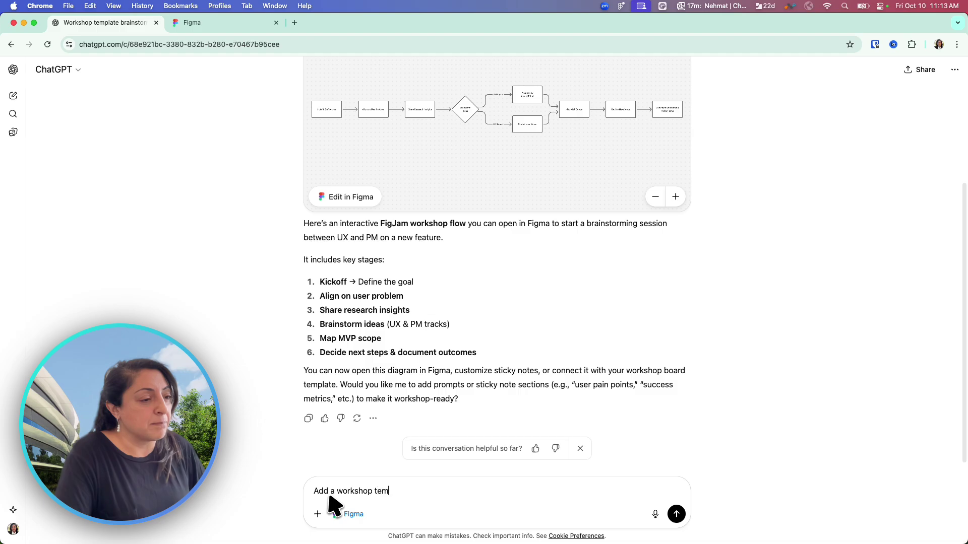
type("plate from Figjam to this file")
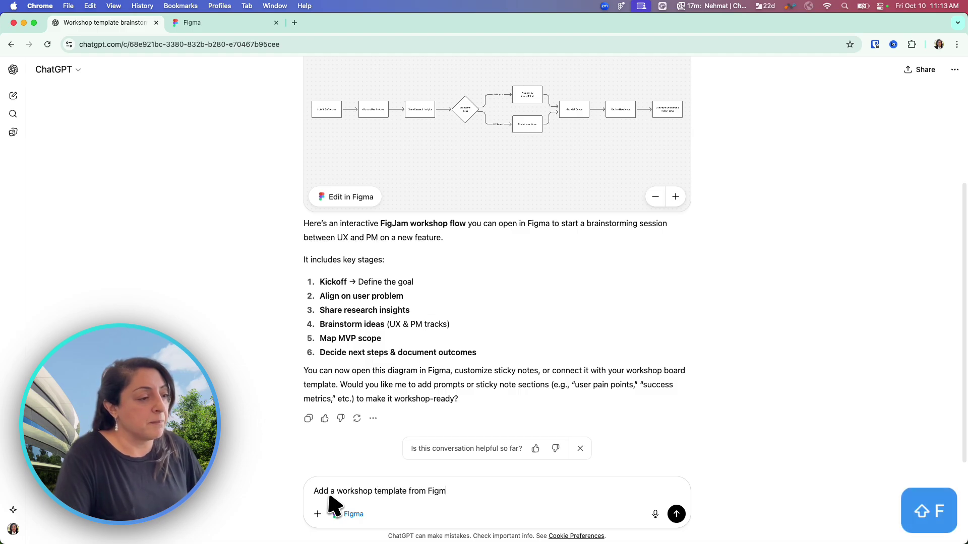
key("Return")
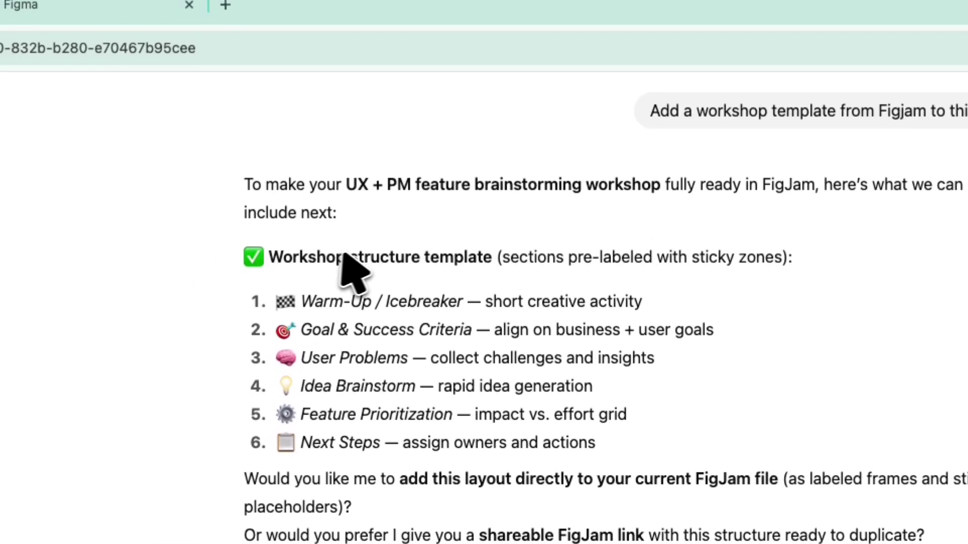
left_click(395, 441)
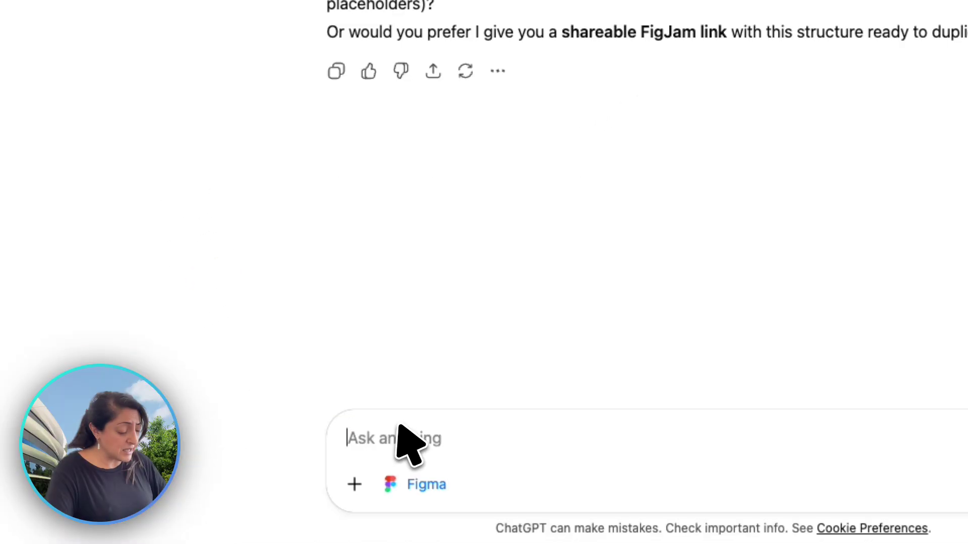
Reply 'yes' to add the workshop template layout, then go back to the ChatGPT conversation
type("yes")
key("Return")
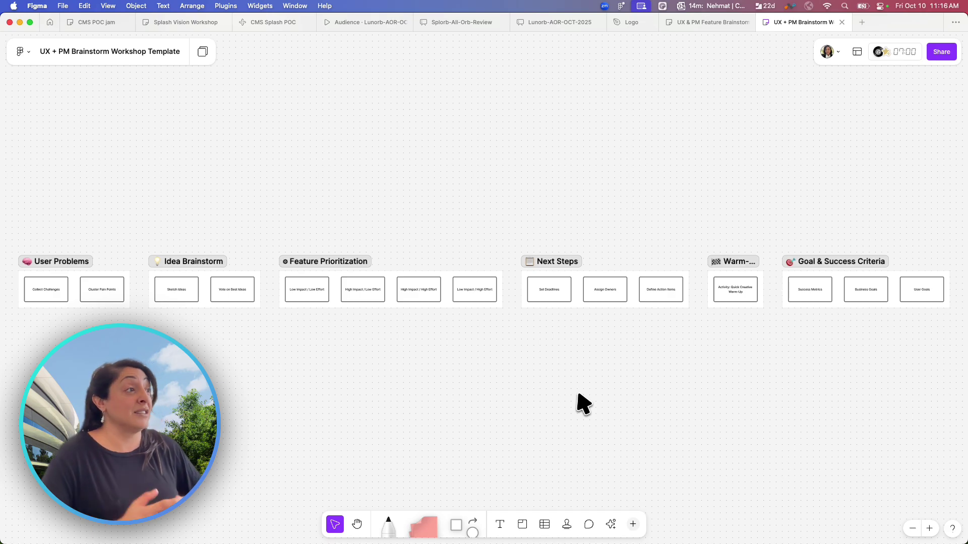
key("super+Tab")
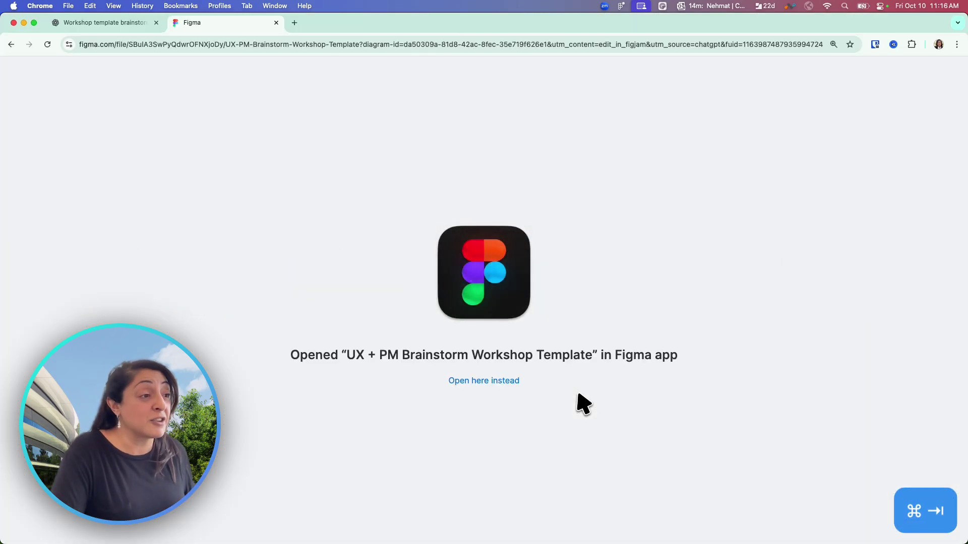
left_click(128, 22)
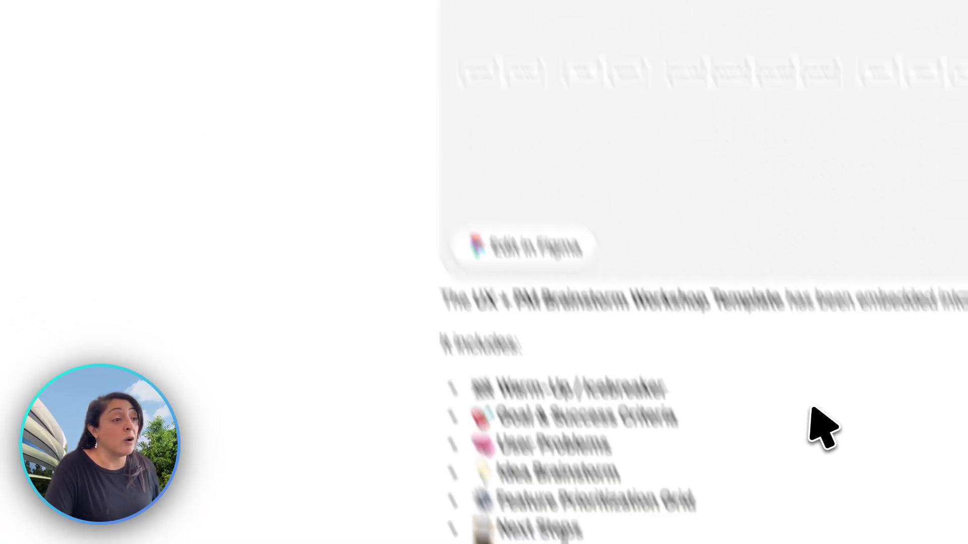